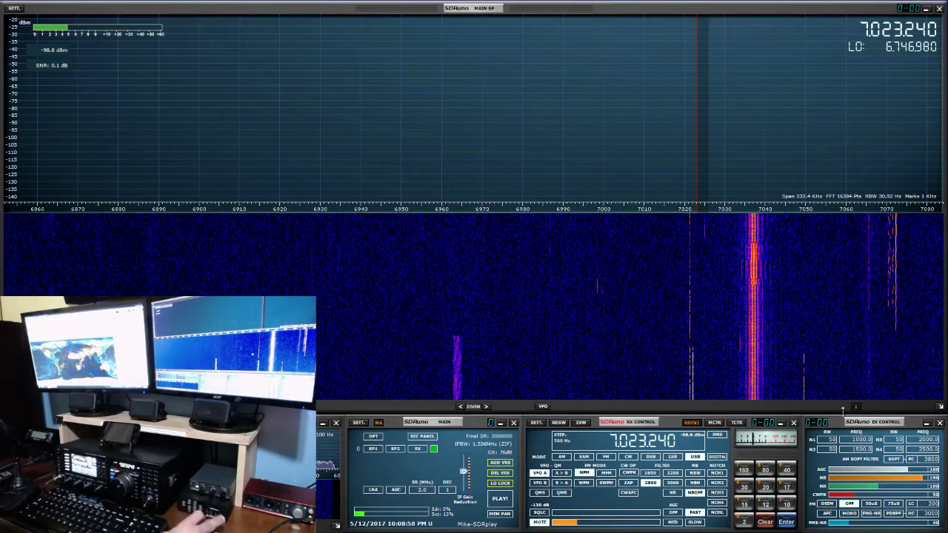
Tune to 6.893.500, start reception, and switch to the 40 m band and on to the 20 m band
{"action": "left_click", "coordinate": [173, 85]}
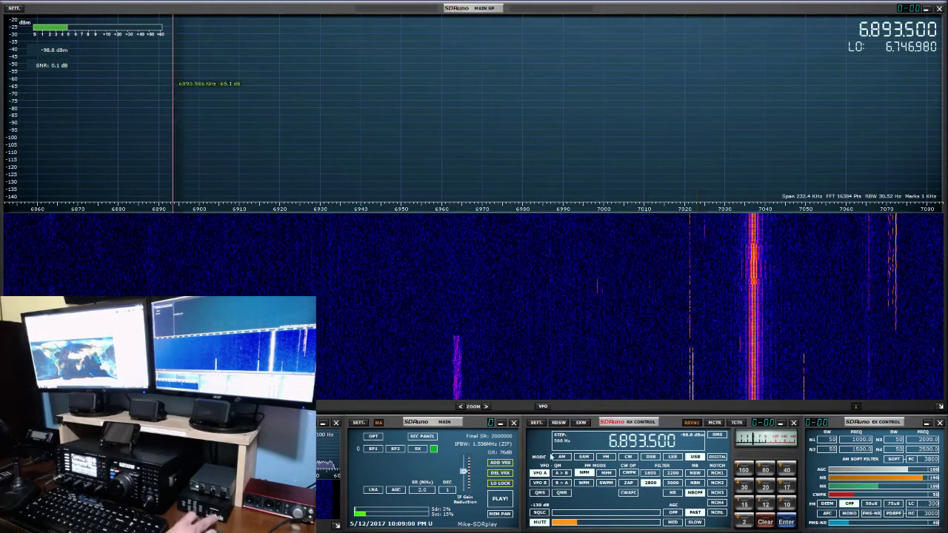
{"action": "left_click", "coordinate": [500, 499]}
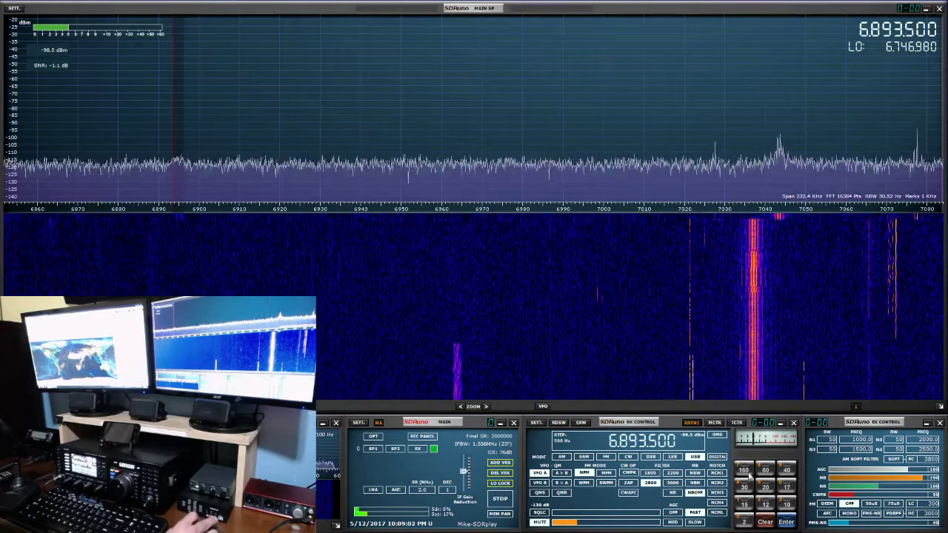
{"action": "left_click", "coordinate": [786, 470]}
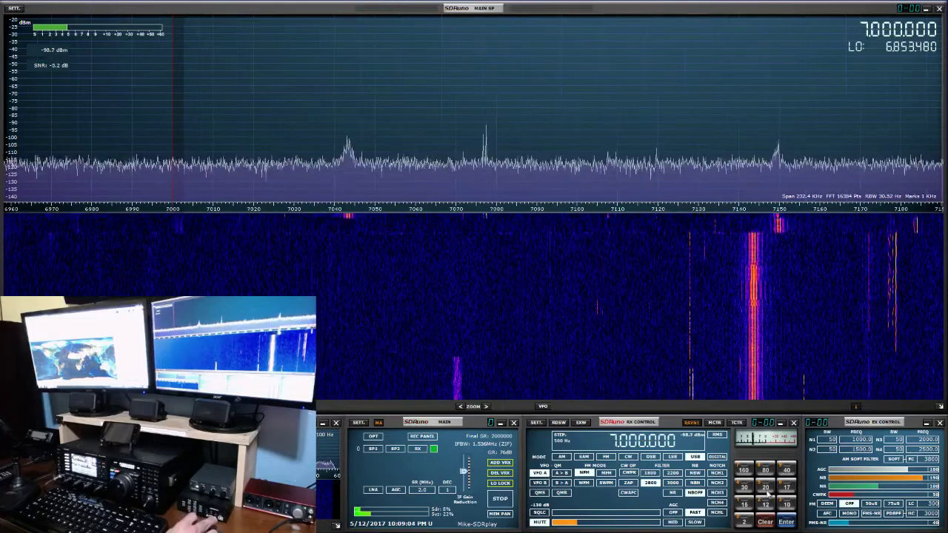
{"action": "left_click", "coordinate": [770, 488]}
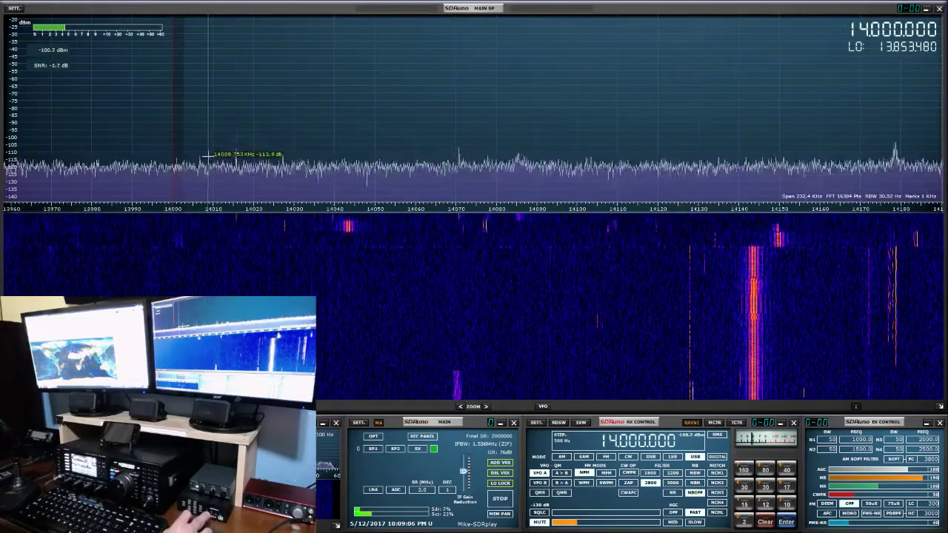
Tune to the signal near 14.177.500 at the upper end of the spectrum and fine-tune down to 14.176.980
{"action": "left_click", "coordinate": [883, 124]}
{"action": "scroll", "coordinate": [889, 130], "scroll_direction": "up", "scroll_amount": 5}
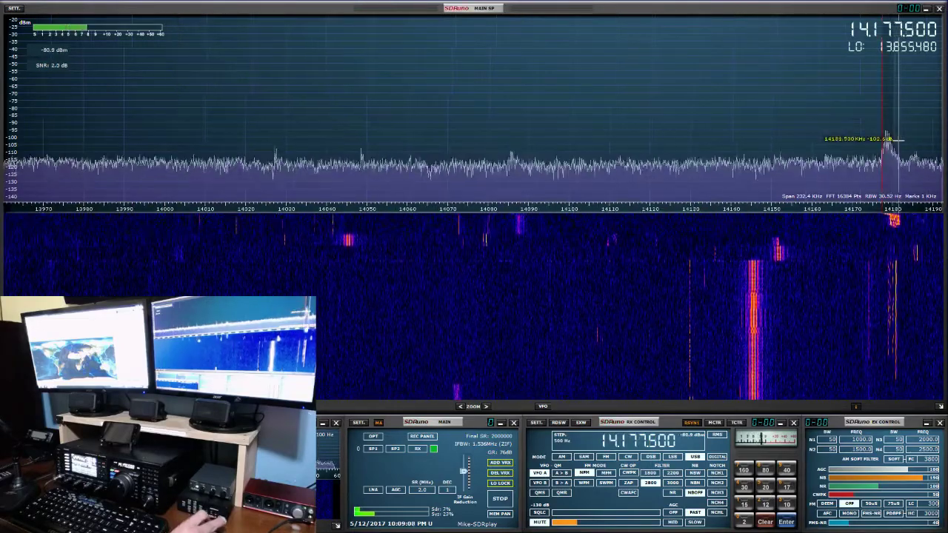
{"action": "scroll", "coordinate": [897, 139], "scroll_direction": "down", "scroll_amount": 3}
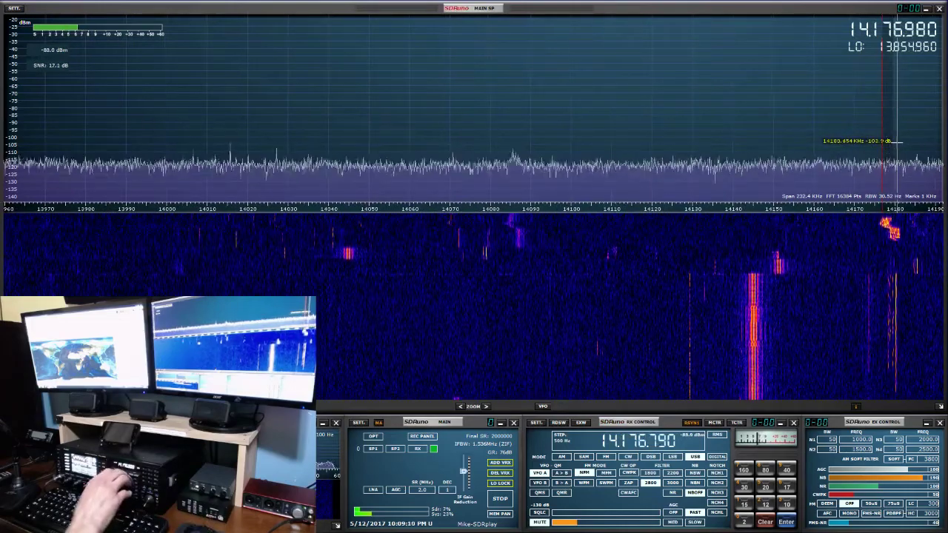
Step the receive frequency down in the RX Control display to 14.225.070
{"action": "scroll", "coordinate": [626, 442], "scroll_direction": "up", "scroll_amount": 1}
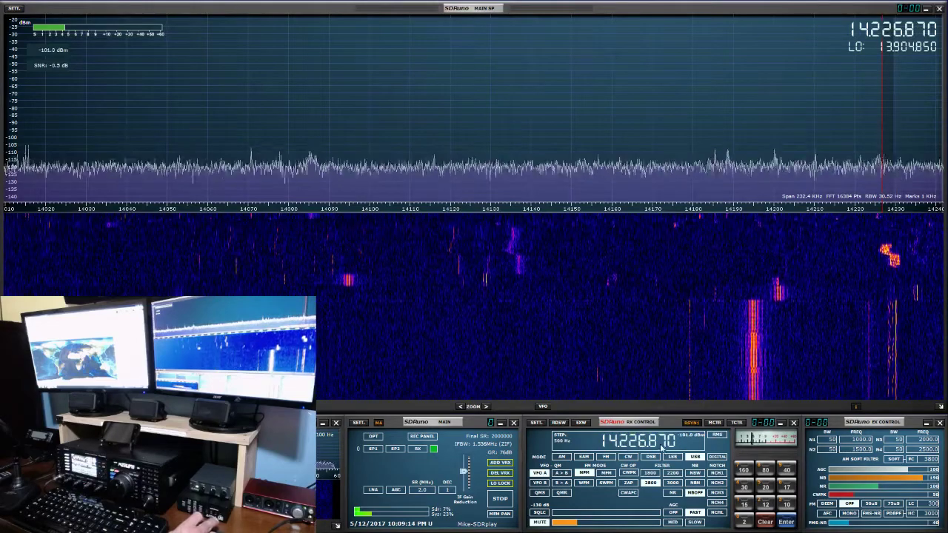
{"action": "scroll", "coordinate": [658, 445], "scroll_direction": "down", "scroll_amount": 5}
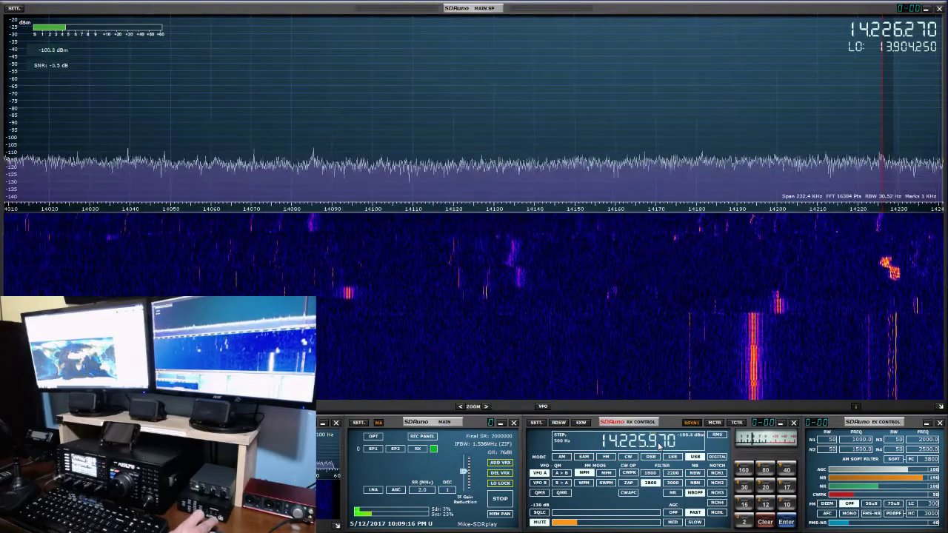
{"action": "scroll", "coordinate": [654, 444], "scroll_direction": "down", "scroll_amount": 9}
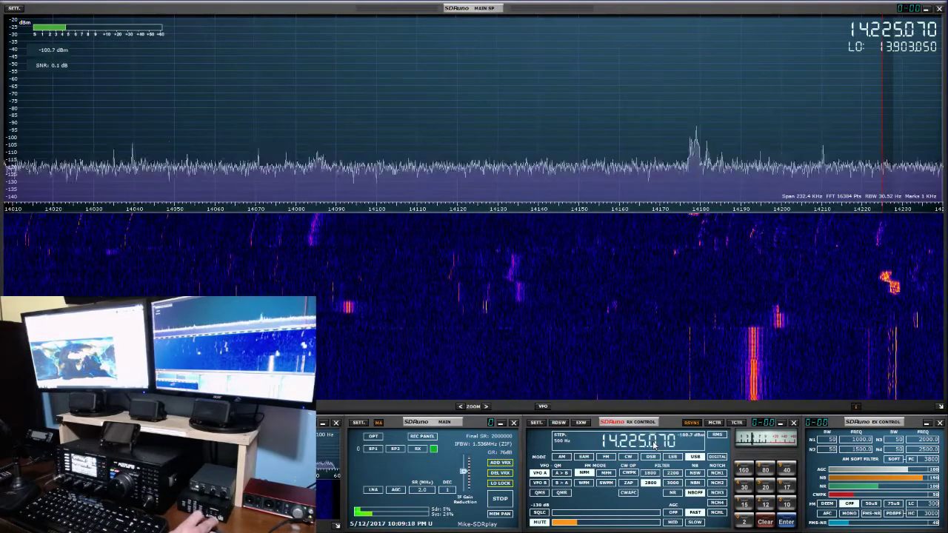
Tune to the signal at 14.177.000 and on to the one at 14.288.500
{"action": "left_click", "coordinate": [688, 96]}
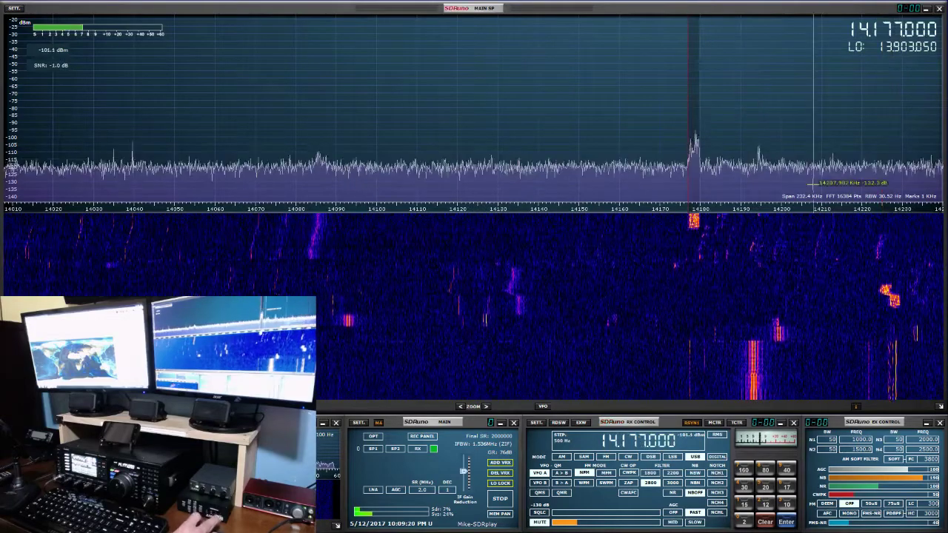
{"action": "mouse_move", "coordinate": [799, 255]}
{"action": "left_mouse_down"}
{"action": "mouse_move", "coordinate": [487, 243]}
{"action": "mouse_move", "coordinate": [159, 260]}
{"action": "left_mouse_up"}
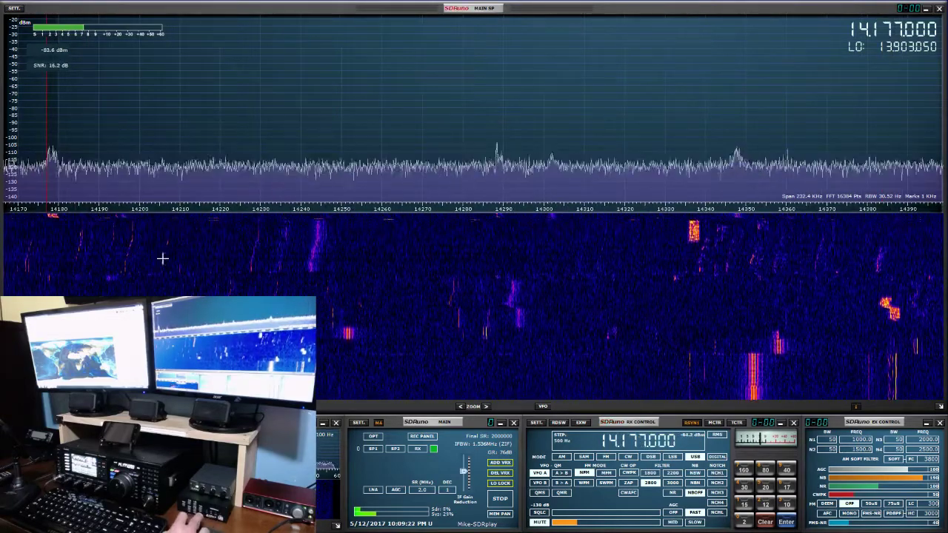
{"action": "left_click", "coordinate": [496, 229]}
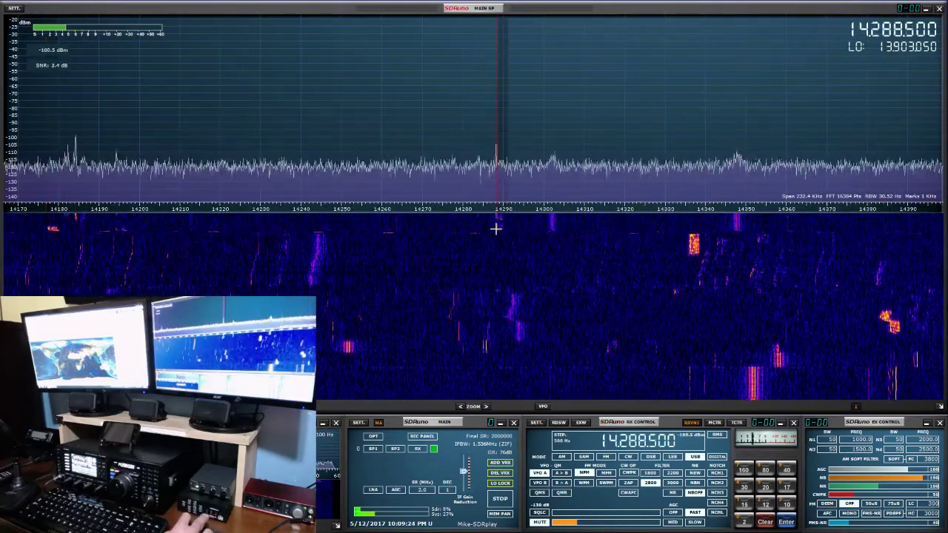
Tune down to 14.233.000 and zoom the spectrum in to a 116.2 kHz span
{"action": "scroll", "coordinate": [510, 224], "scroll_direction": "down", "scroll_amount": 2}
{"action": "scroll", "coordinate": [514, 226], "scroll_direction": "up", "scroll_amount": 1}
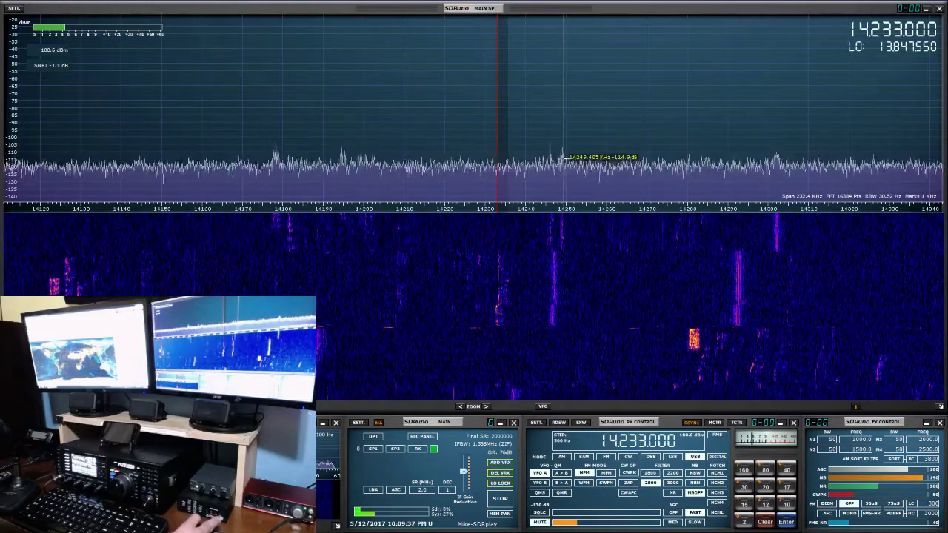
{"action": "left_click", "coordinate": [486, 407]}
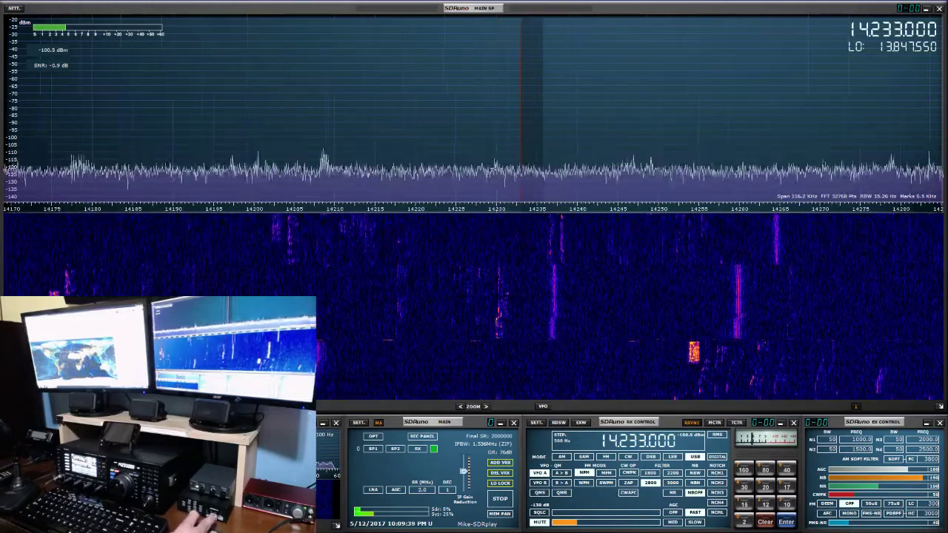
Tune among the waterfall signals at 14.248.500, 14.194.000 and 14.200.000, returning to 14.248.500
{"action": "left_click", "coordinate": [650, 159]}
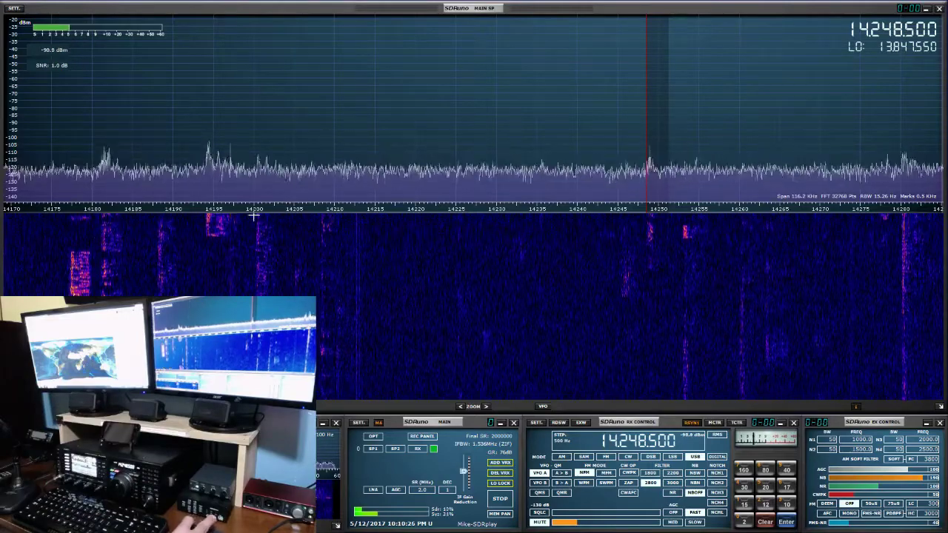
{"action": "left_click", "coordinate": [207, 222]}
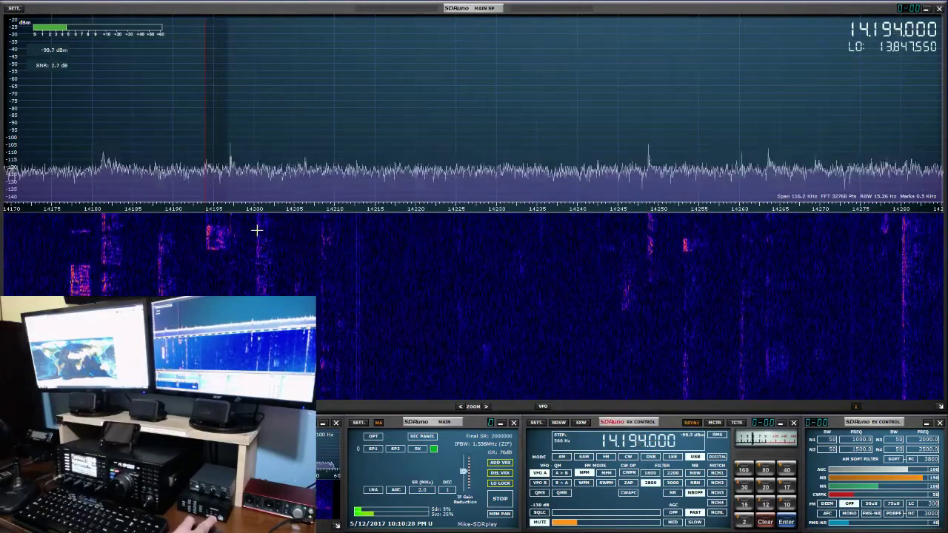
{"action": "left_click", "coordinate": [258, 233]}
{"action": "scroll", "coordinate": [272, 247], "scroll_direction": "down", "scroll_amount": 1}
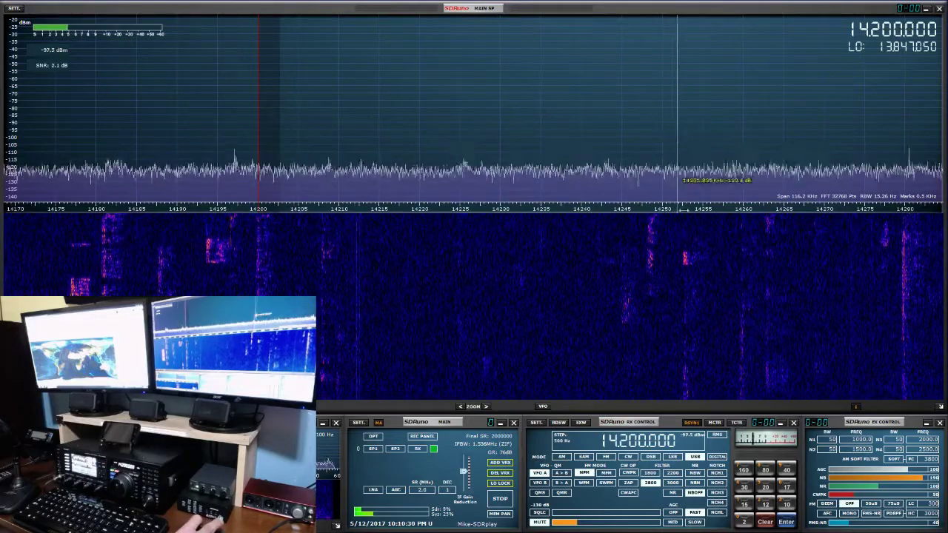
{"action": "left_click", "coordinate": [653, 241]}
{"action": "scroll", "coordinate": [659, 254], "scroll_direction": "down", "scroll_amount": 1}
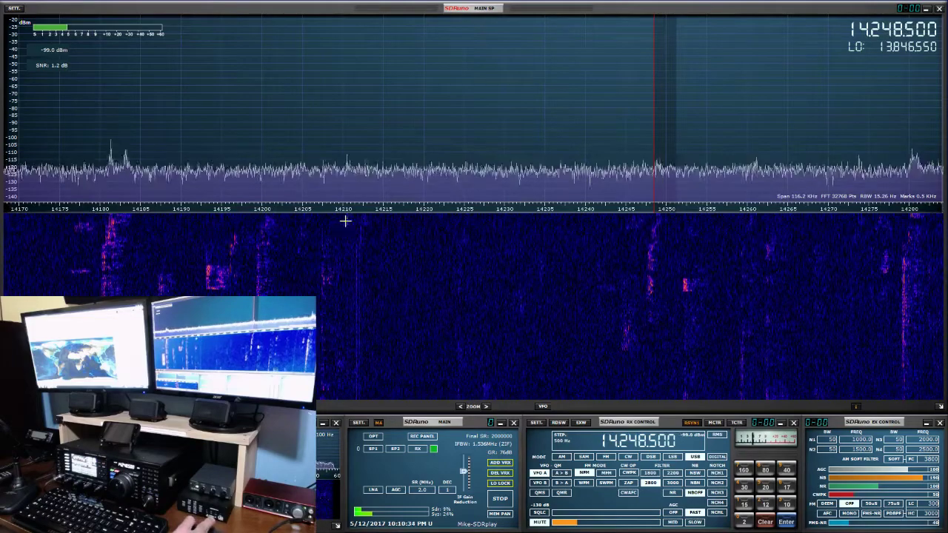
Tune to the signal at 14.280.000 and on to 14.335.500 in the upper part of the 20 m band
{"action": "left_click_drag", "start_coordinate": [881, 210], "coordinate": [348, 209]}
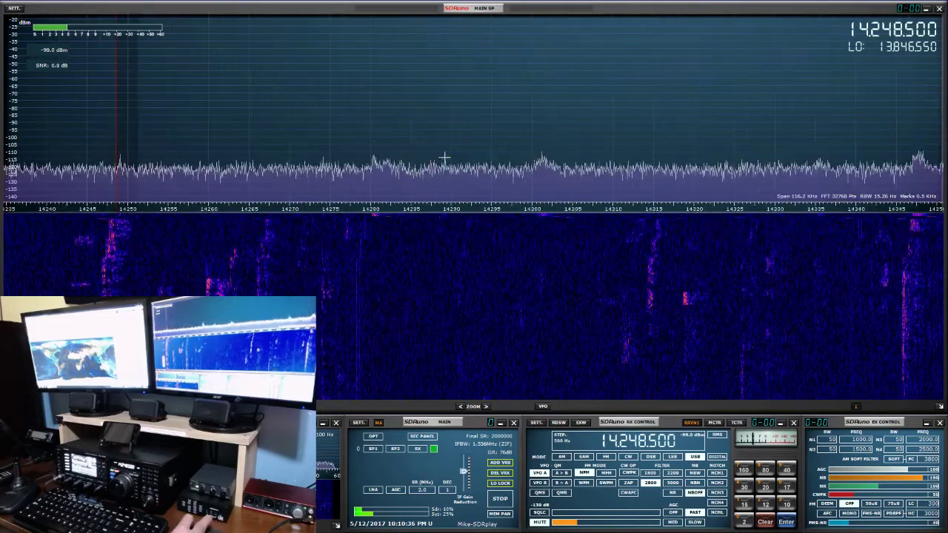
{"action": "left_click", "coordinate": [374, 151]}
{"action": "scroll", "coordinate": [421, 157], "scroll_direction": "down", "scroll_amount": 1}
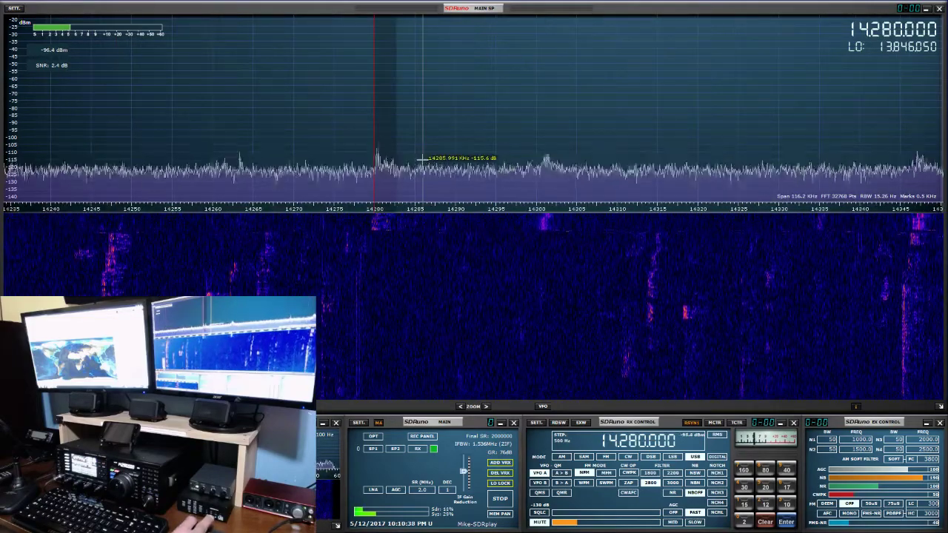
{"action": "left_click", "coordinate": [819, 155]}
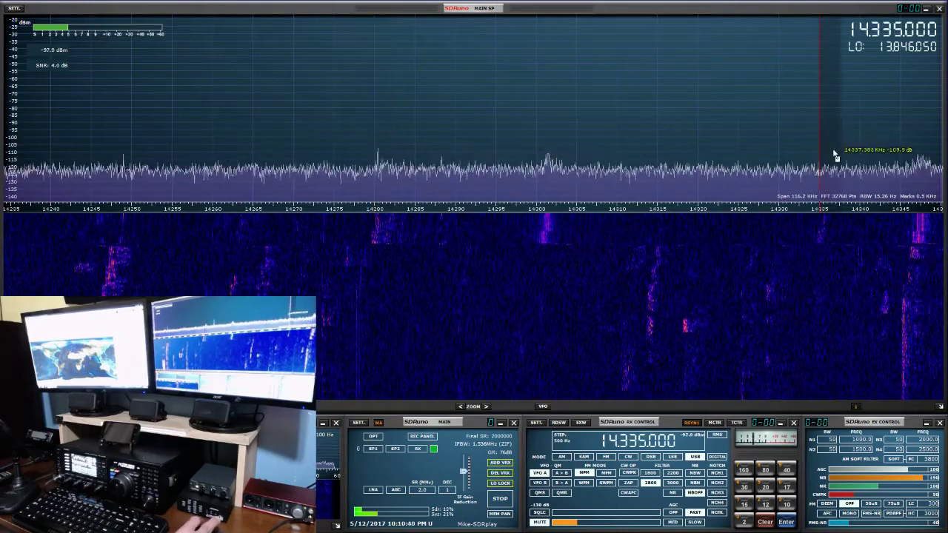
{"action": "scroll", "coordinate": [852, 159], "scroll_direction": "down", "scroll_amount": 1}
{"action": "scroll", "coordinate": [852, 159], "scroll_direction": "up", "scroll_amount": 1}
{"action": "scroll", "coordinate": [852, 158], "scroll_direction": "up", "scroll_amount": 1}
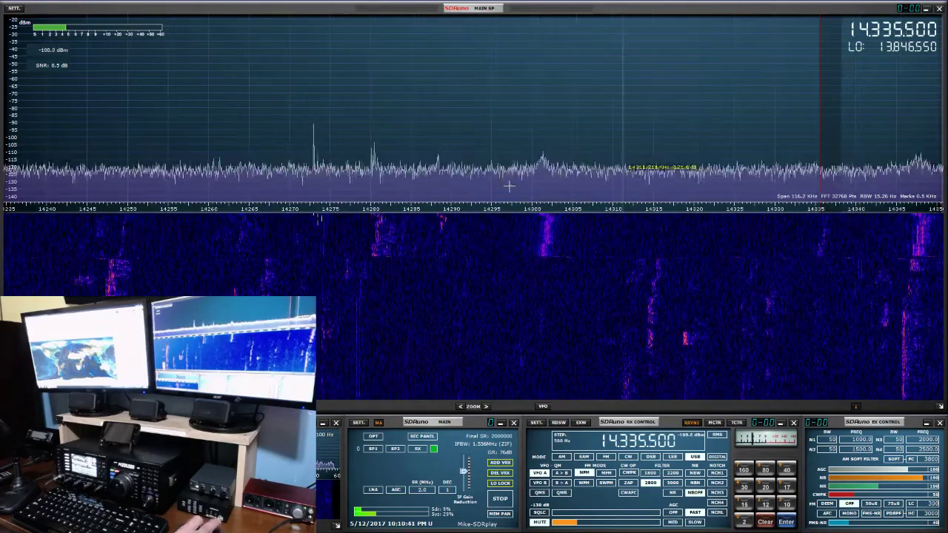
Tune to the signal near 14.246.000, fine-tune to 14.245.000, and silence the receiver's audio
{"action": "left_click", "coordinate": [86, 231]}
{"action": "scroll", "coordinate": [166, 230], "scroll_direction": "up", "scroll_amount": 2}
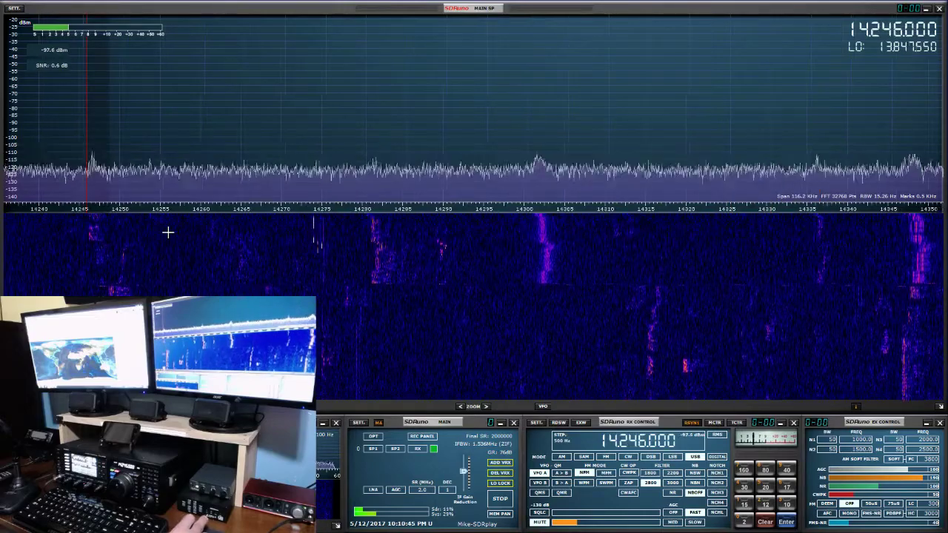
{"action": "scroll", "coordinate": [168, 232], "scroll_direction": "up", "scroll_amount": 1}
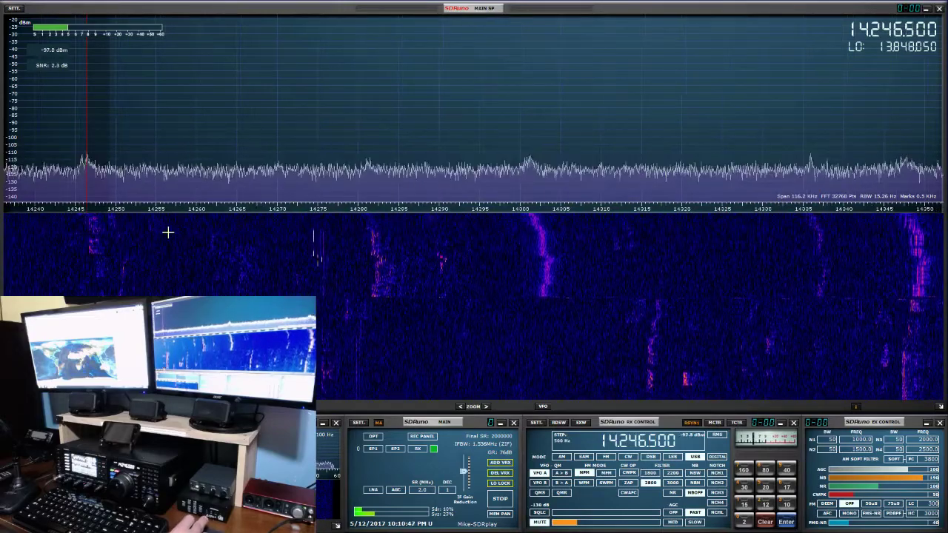
{"action": "scroll", "coordinate": [168, 232], "scroll_direction": "down", "scroll_amount": 1}
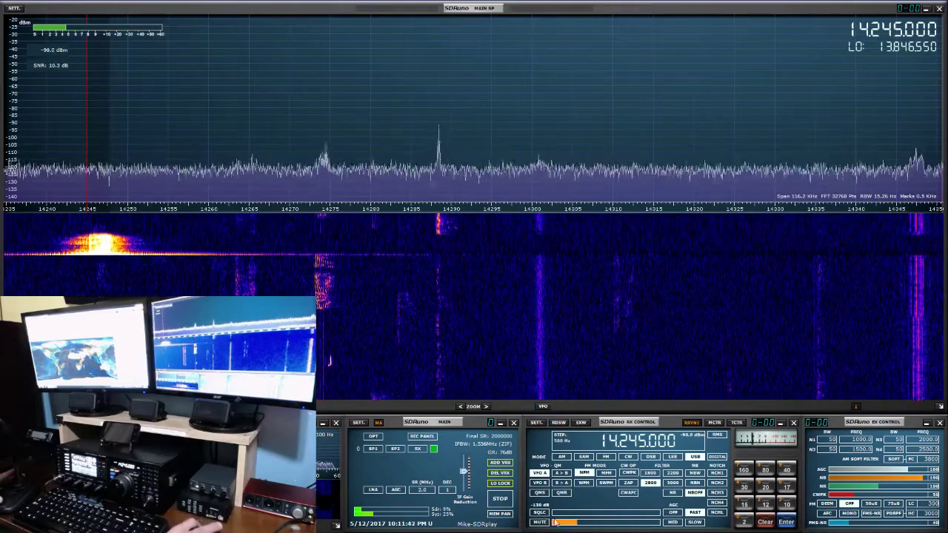
{"action": "left_click", "coordinate": [540, 524]}
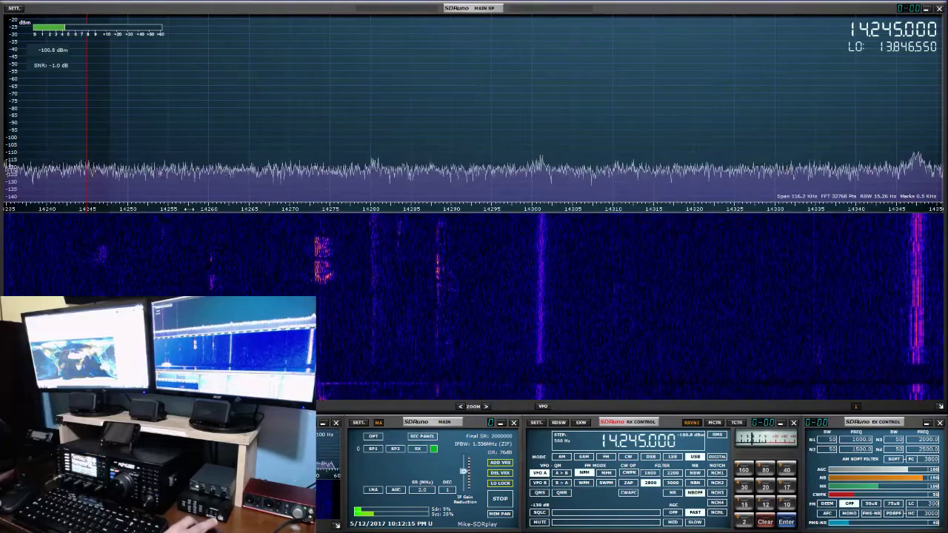
Tune down to 14.242.150 and shift the displayed spectrum to bring the tuned frequency near its centre
{"action": "left_click_drag", "start_coordinate": [189, 209], "coordinate": [258, 210]}
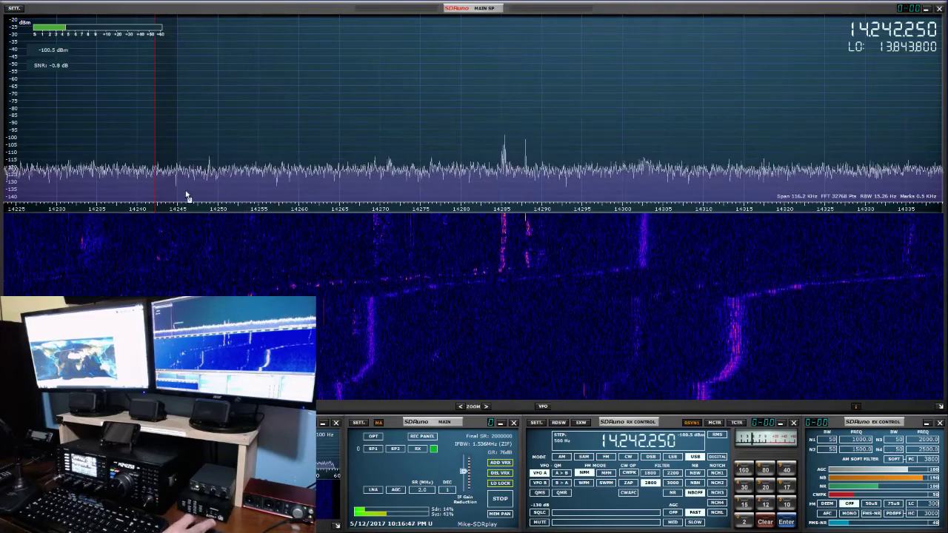
{"action": "scroll", "coordinate": [245, 134], "scroll_direction": "down", "scroll_amount": 1}
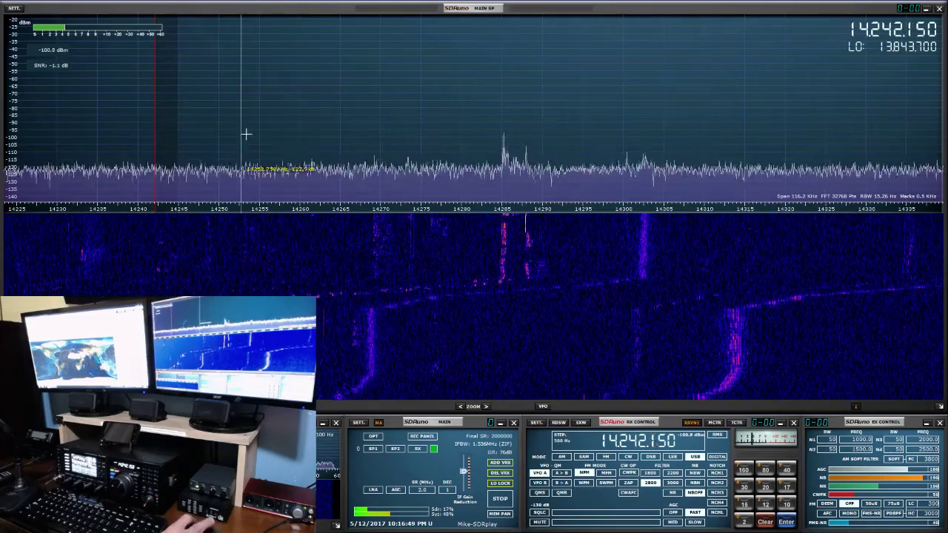
{"action": "left_click_drag", "start_coordinate": [250, 208], "coordinate": [518, 208]}
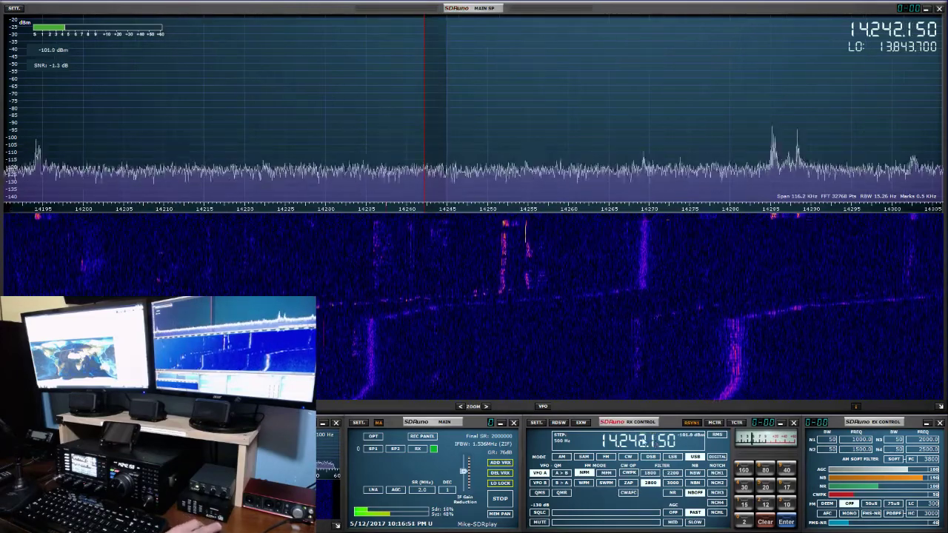